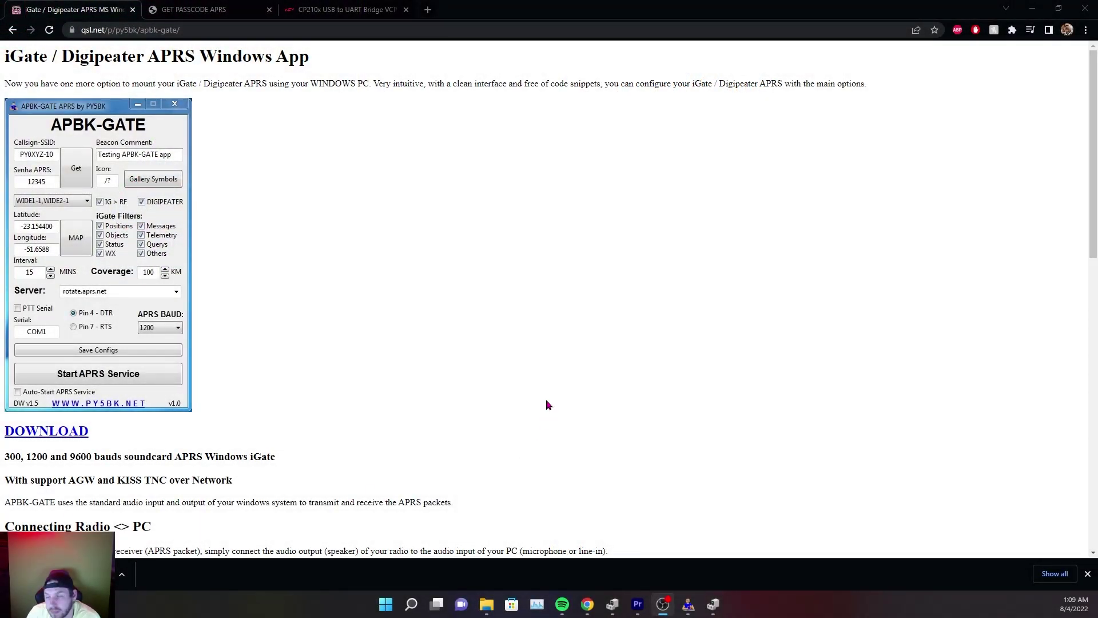
Step: Show the downloaded APBK-GATE-v1.0 (1) archive in its folder, open its APBK-GATE v1.0 folder and launch the APBK-GATE application
{"action": "left_click", "coordinate": [474, 256]}
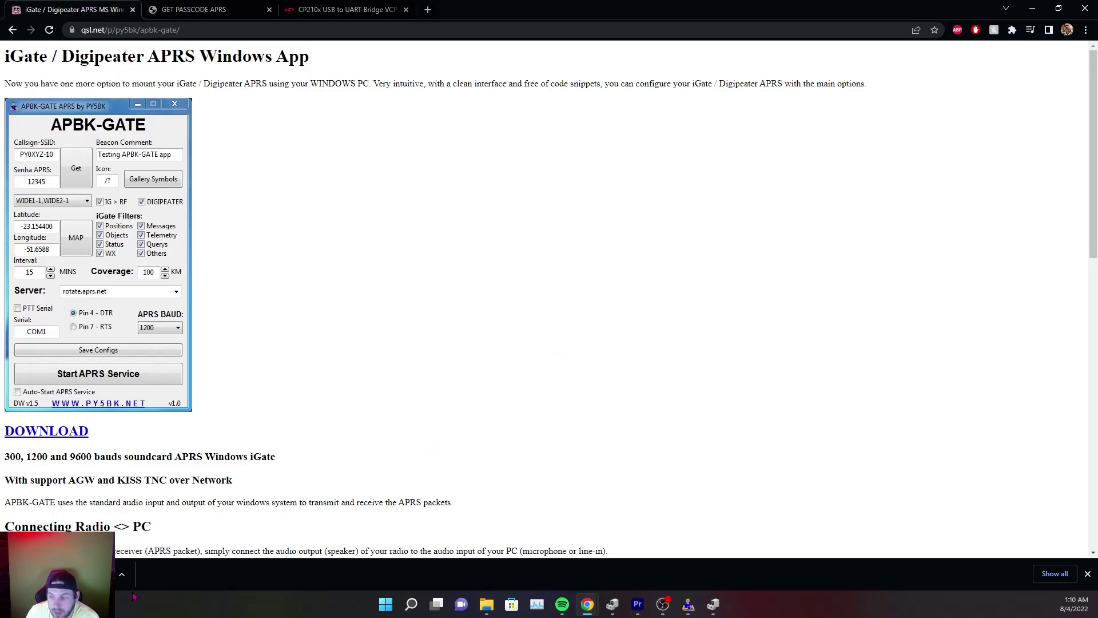
{"action": "left_click", "coordinate": [122, 574]}
{"action": "left_click", "coordinate": [141, 533]}
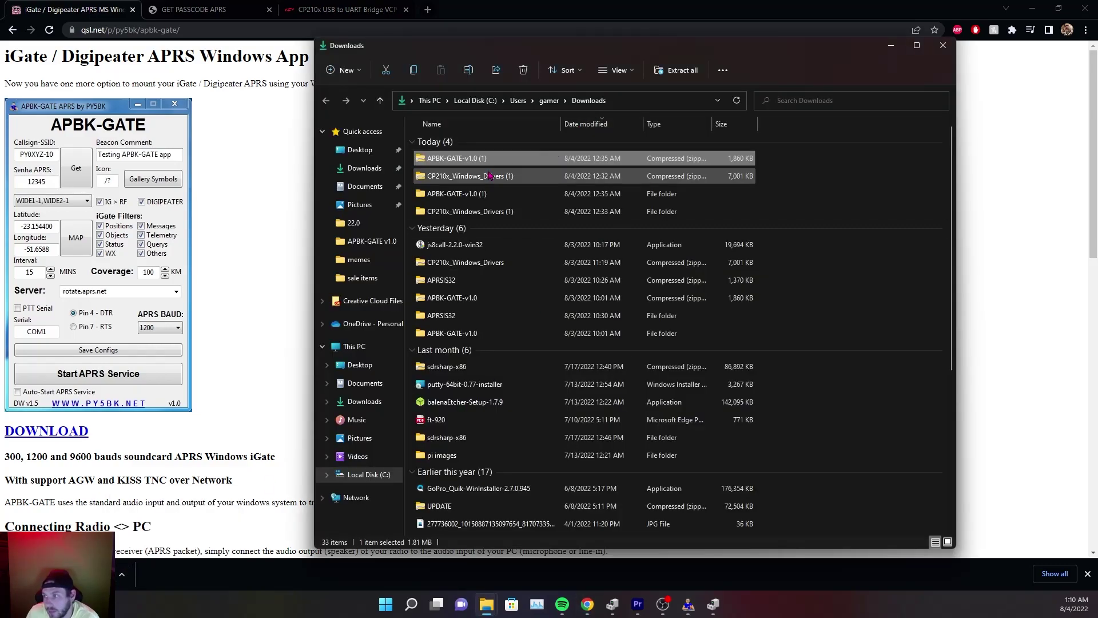
{"action": "double_click", "coordinate": [468, 153]}
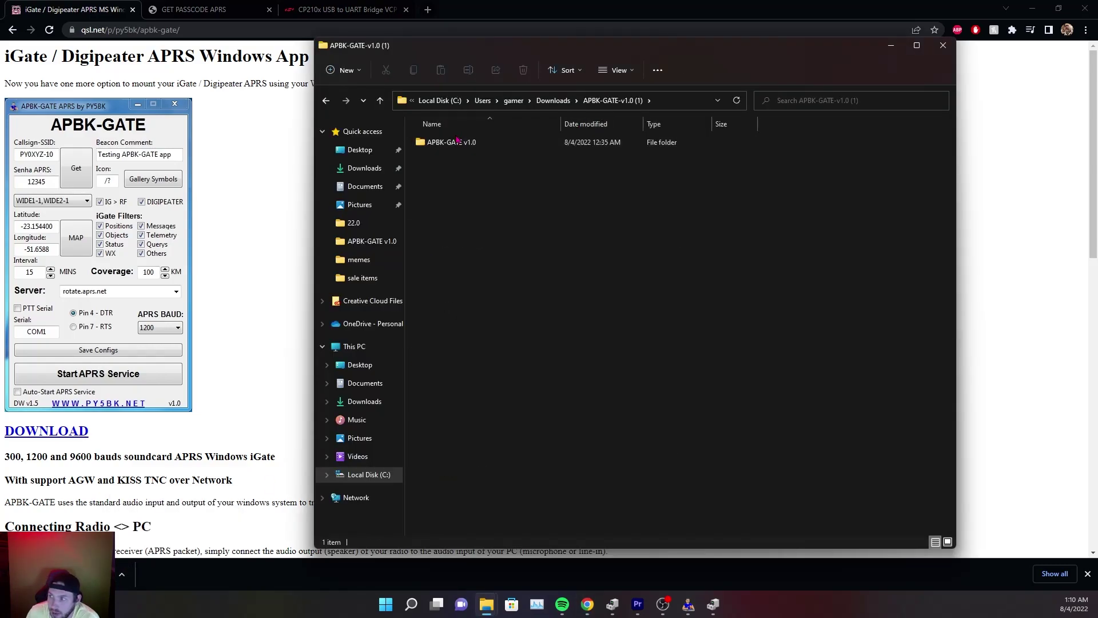
{"action": "double_click", "coordinate": [458, 141]}
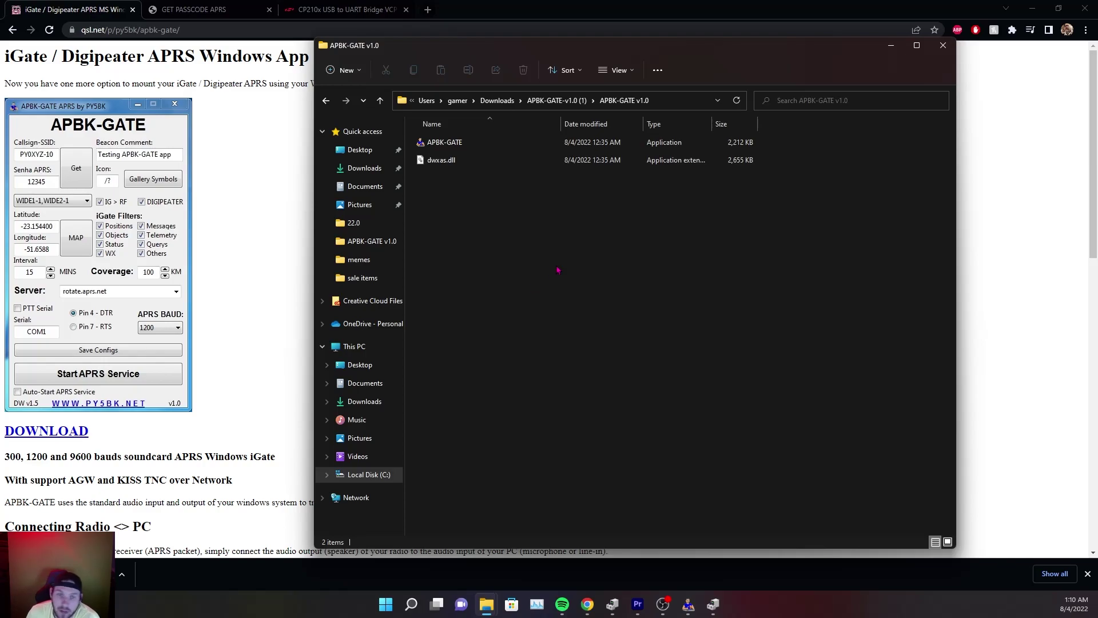
{"action": "left_click_drag", "start_coordinate": [469, 233], "coordinate": [441, 147]}
{"action": "left_click", "coordinate": [439, 150]}
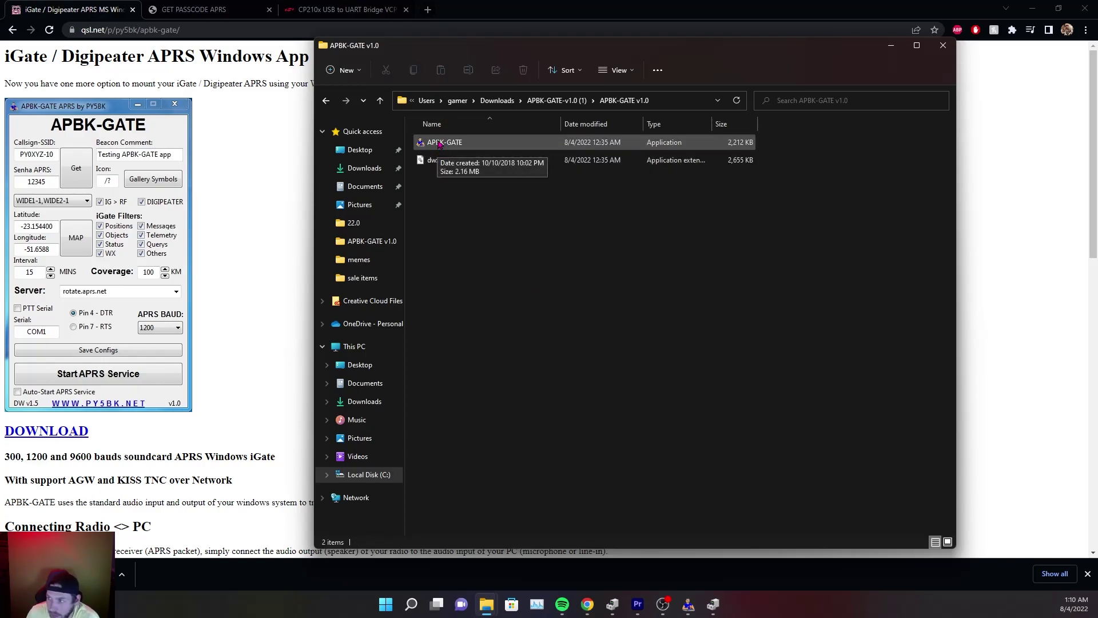
{"action": "double_click", "coordinate": [439, 144]}
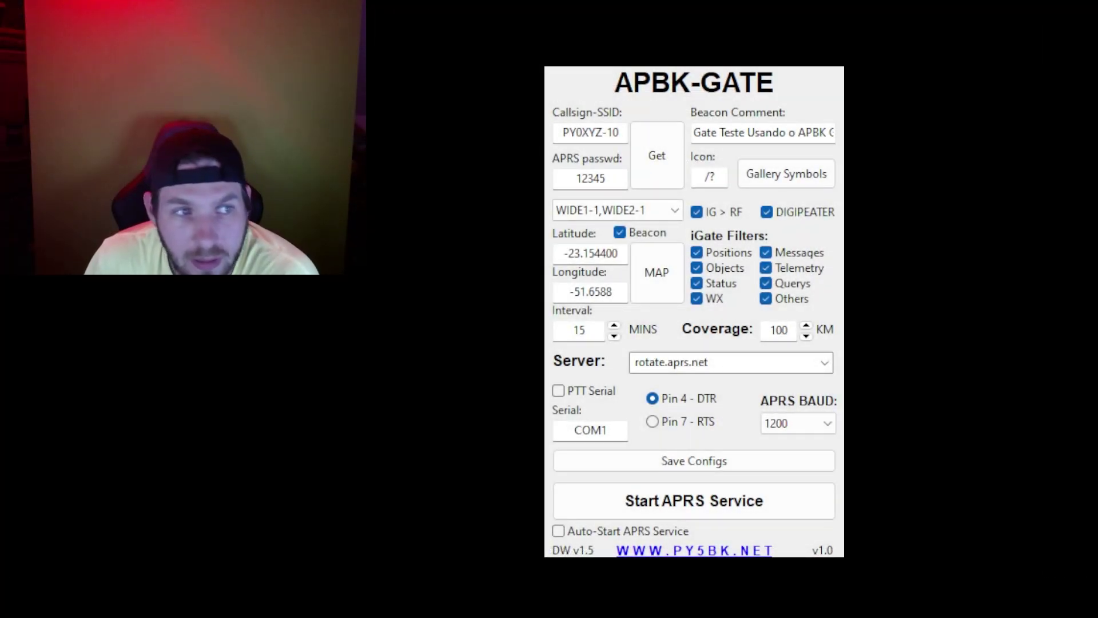
Step: Inspect the Callsign-SSID and APRS passwd fields, and view the callsign entry on the Get Passcode APRS page
{"action": "double_click", "coordinate": [589, 132]}
{"action": "left_click_drag", "start_coordinate": [607, 132], "coordinate": [562, 133]}
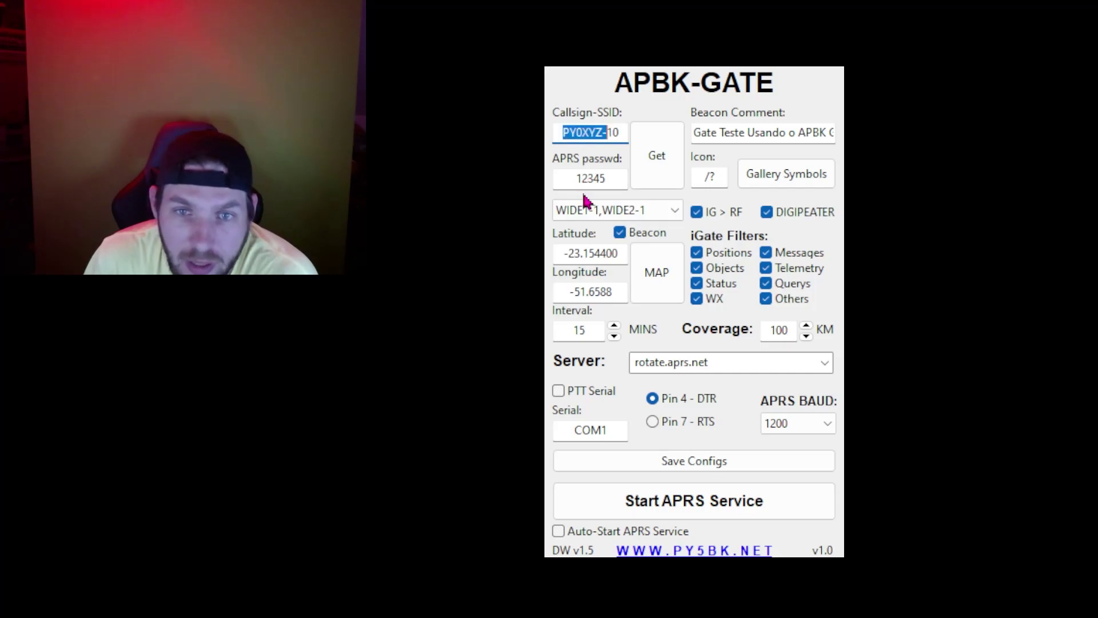
{"action": "double_click", "coordinate": [583, 178]}
{"action": "left_click", "coordinate": [583, 177]}
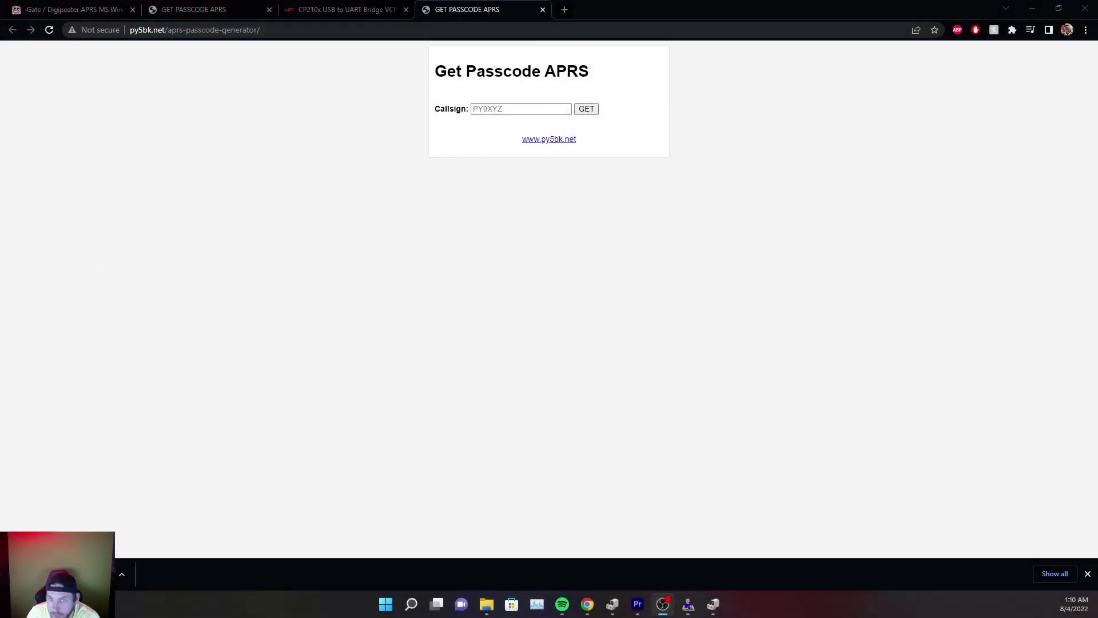
{"action": "left_click", "coordinate": [502, 105]}
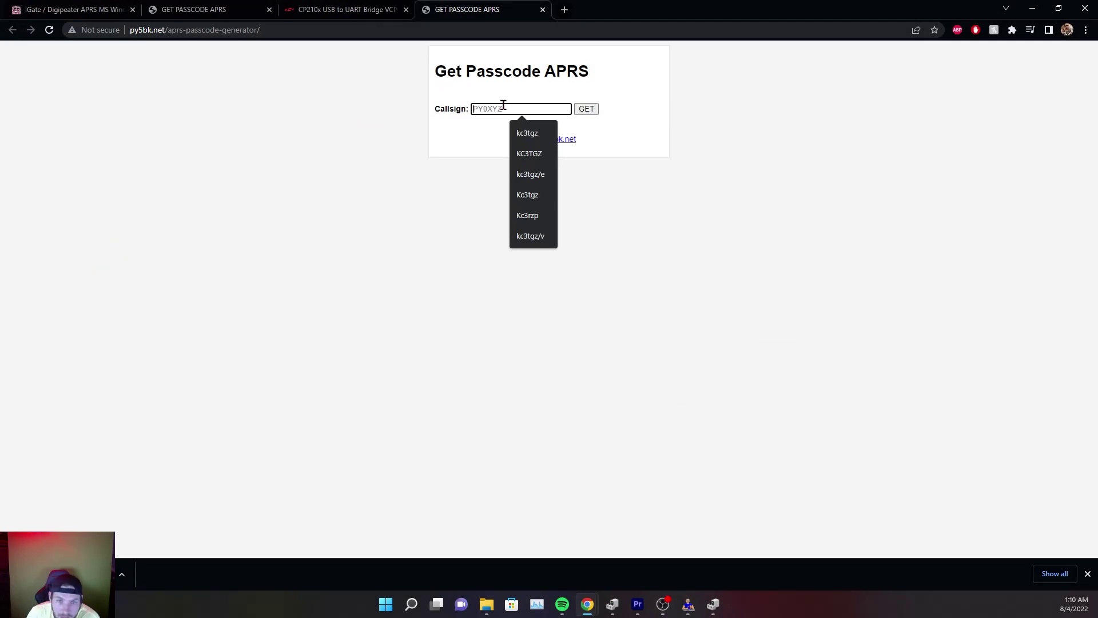
{"action": "left_click", "coordinate": [457, 164]}
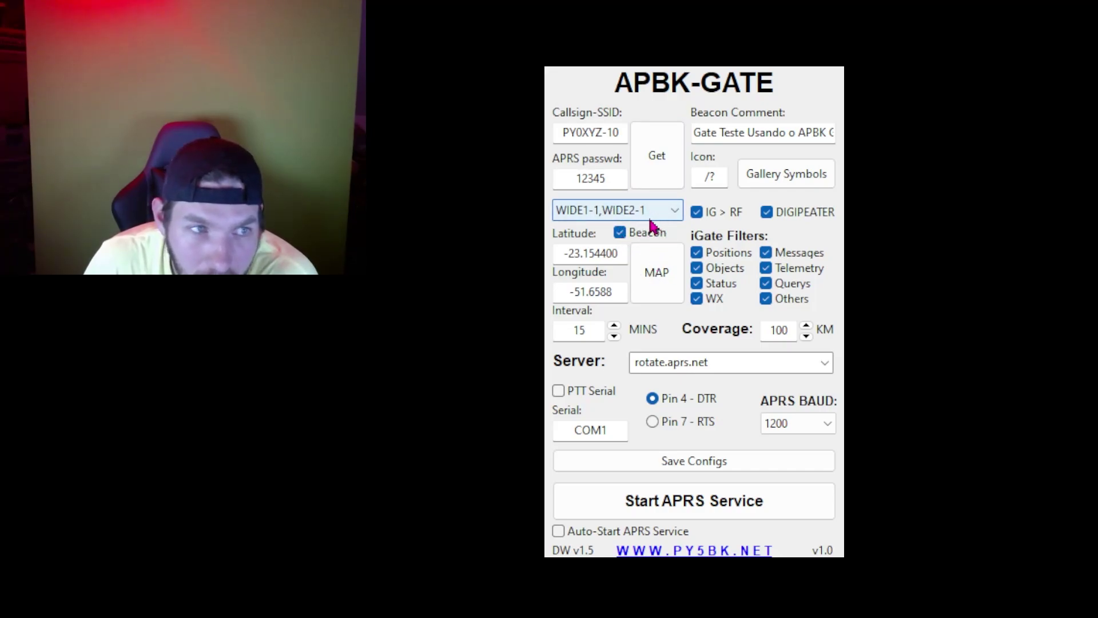
Step: Set the digipeater path to WIDE1-1 and select the whole beacon comment
{"action": "scroll", "coordinate": [638, 232], "scroll_direction": "up", "scroll_amount": 1}
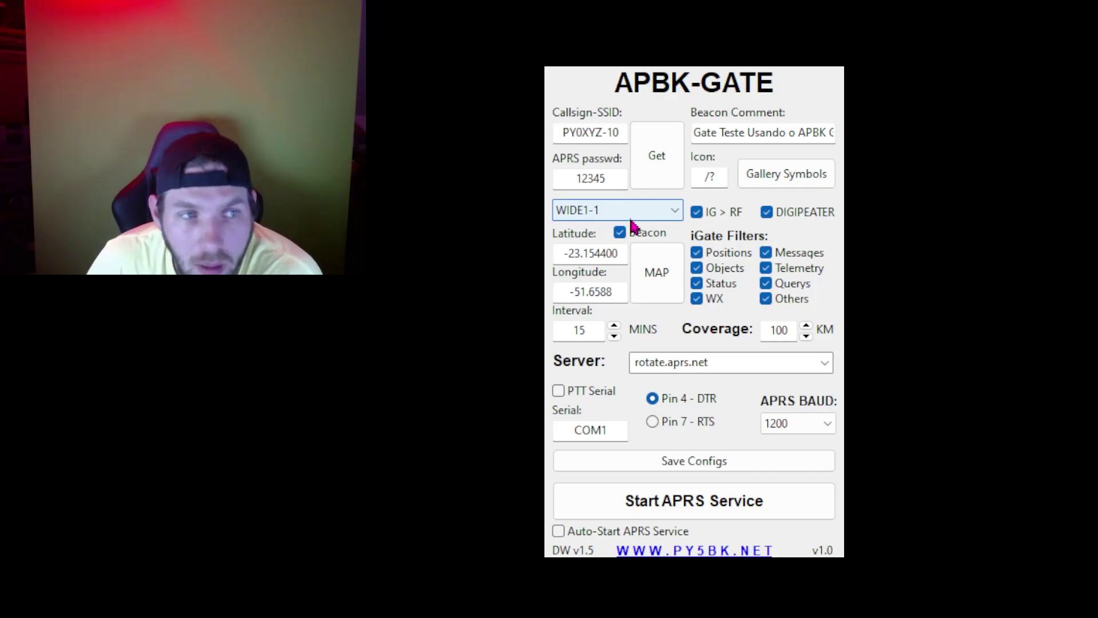
{"action": "left_click", "coordinate": [787, 128]}
{"action": "left_click_drag", "start_coordinate": [787, 128], "coordinate": [676, 128]}
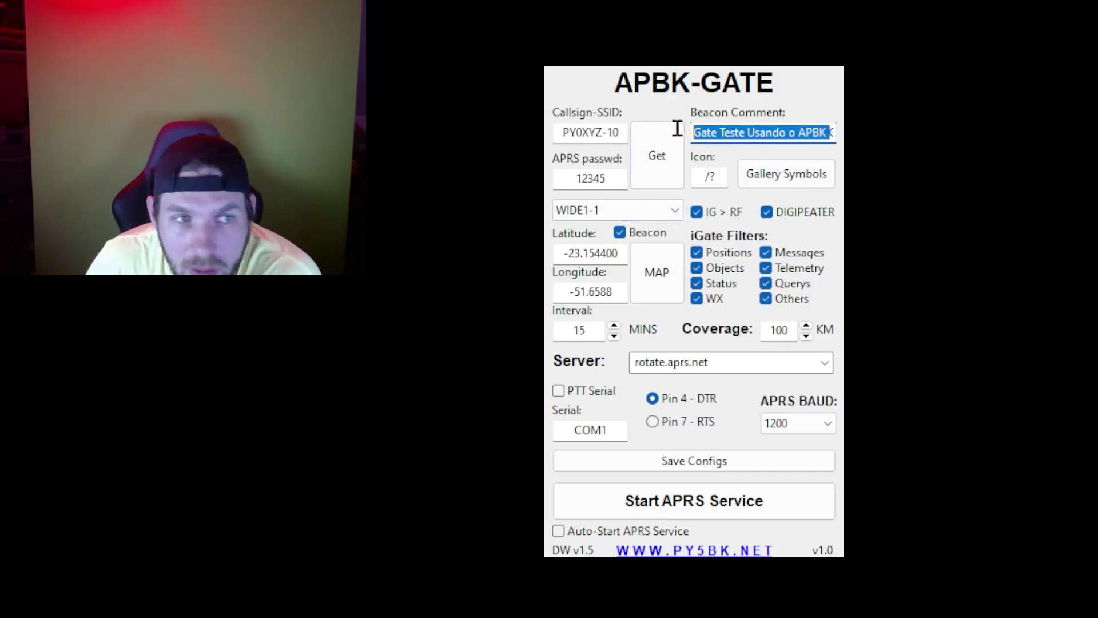
{"action": "key", "text": "ctrl+shift+Right"}
{"action": "key", "text": "ctrl+shift+Right"}
{"action": "key", "text": "ctrl+shift+Right"}
{"action": "key", "text": "ctrl+shift+Right"}
{"action": "key", "text": "ctrl+a"}
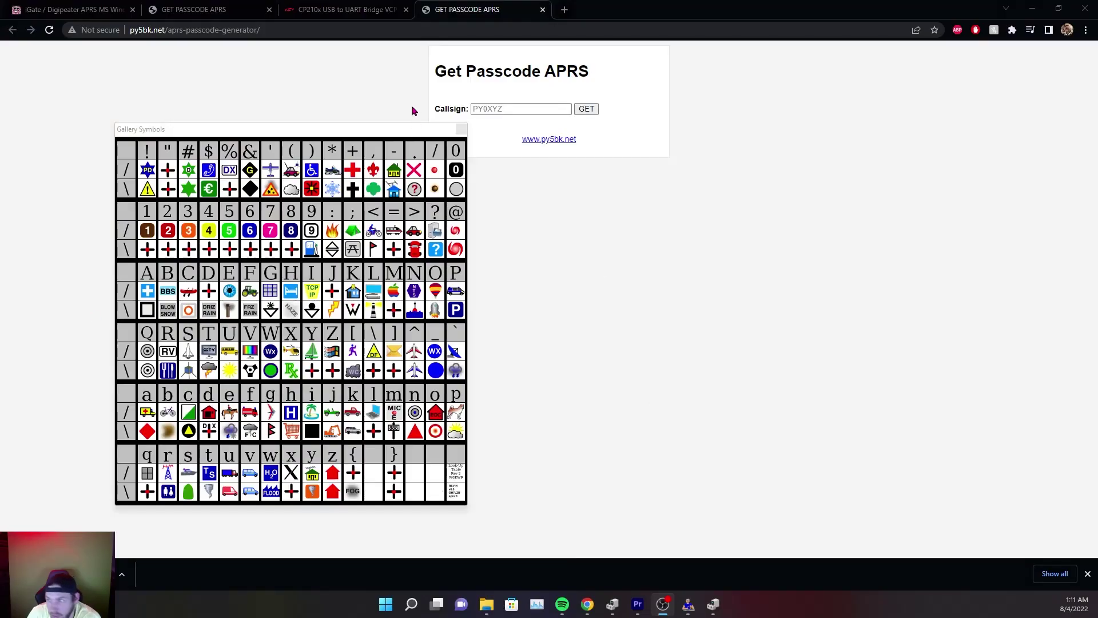
Step: View the Gallery Symbols chart and inspect the beacon's Icon and Latitude entries
{"action": "left_click_drag", "start_coordinate": [276, 134], "coordinate": [432, 106]}
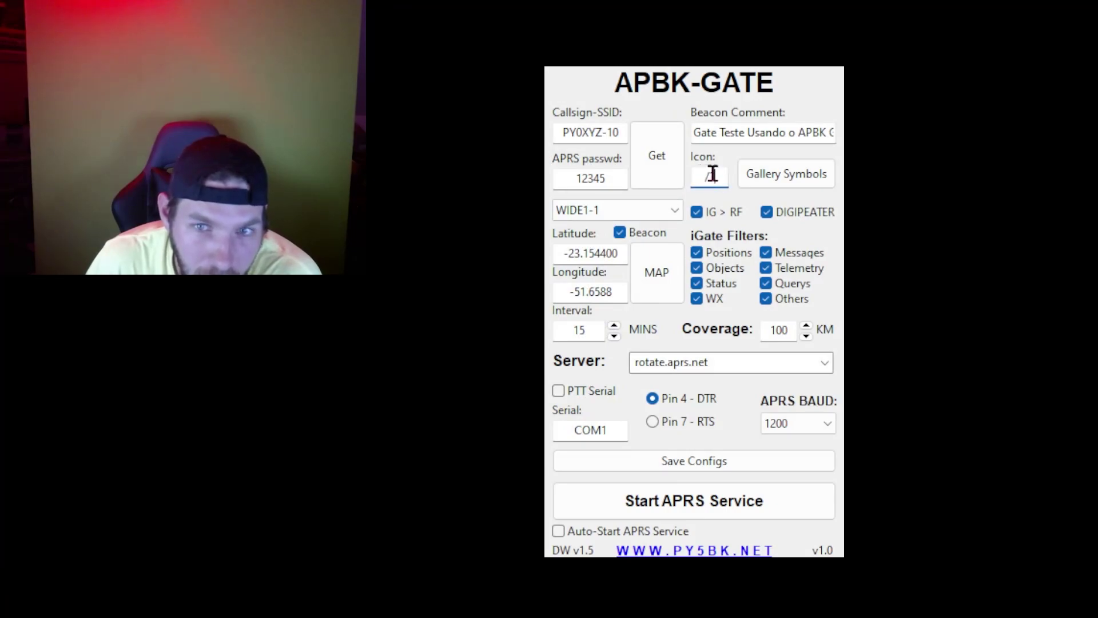
{"action": "left_click_drag", "start_coordinate": [714, 175], "coordinate": [703, 178]}
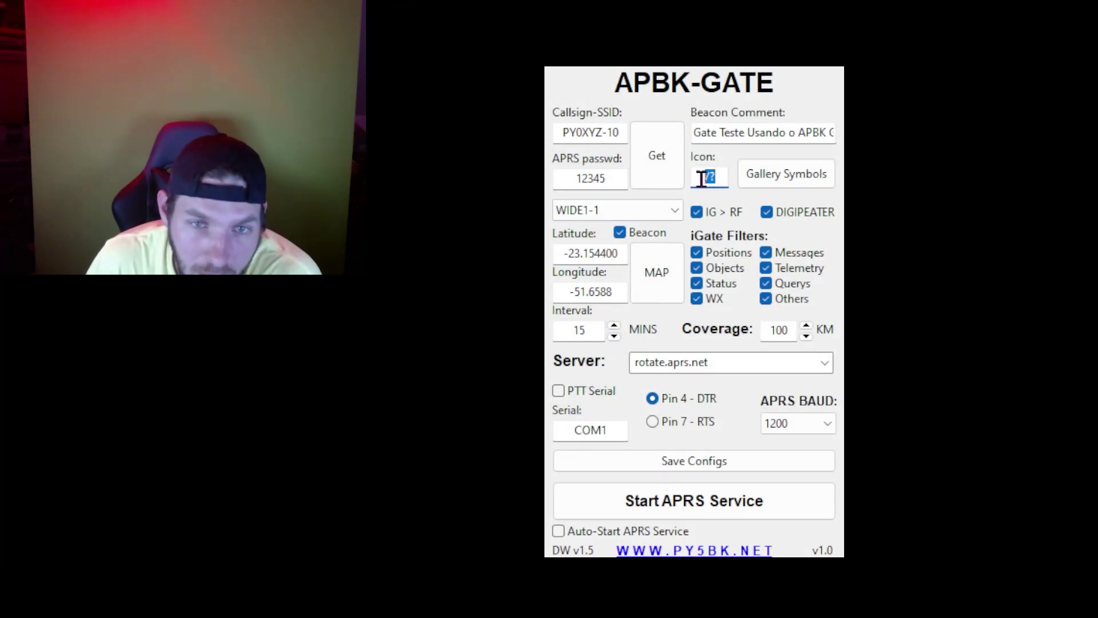
{"action": "left_click_drag", "start_coordinate": [619, 254], "coordinate": [570, 253]}
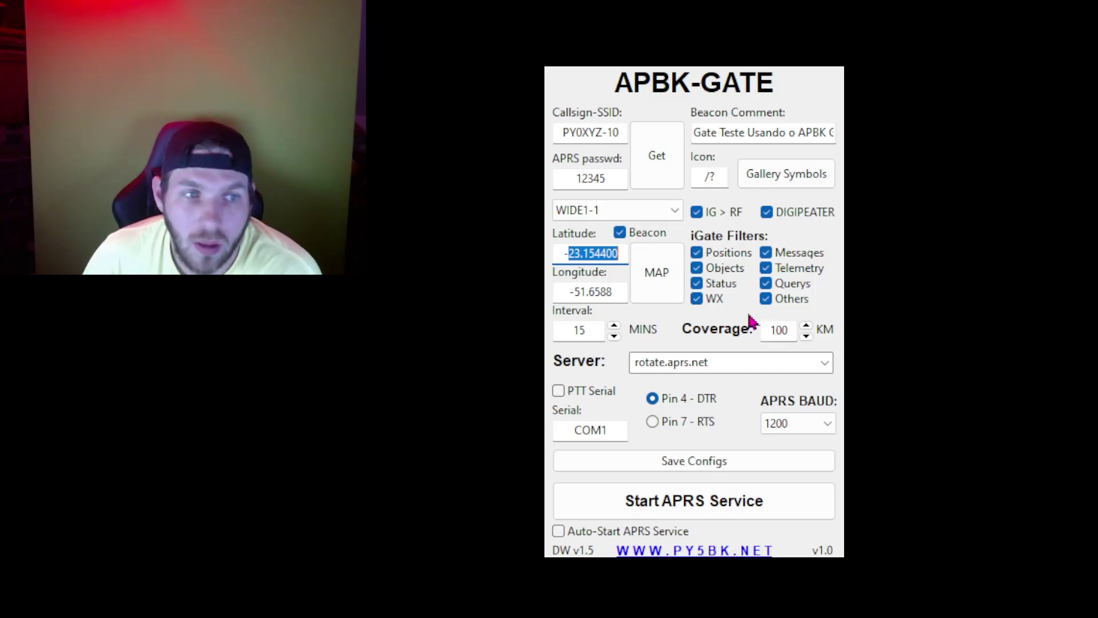
Step: Turn off the Positions, Objects, Status, WX, Telemetry, Querys and Others iGate filters
{"action": "left_click", "coordinate": [724, 253]}
{"action": "left_click", "coordinate": [725, 269]}
{"action": "left_click", "coordinate": [724, 283]}
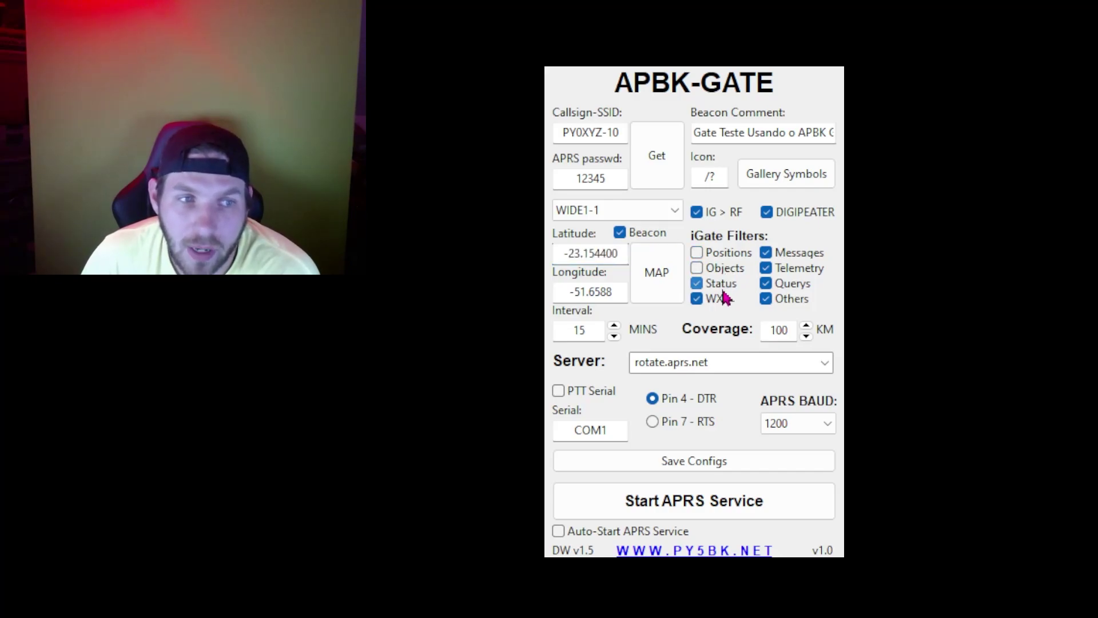
{"action": "left_click", "coordinate": [724, 298]}
{"action": "left_click", "coordinate": [794, 269]}
{"action": "left_click", "coordinate": [792, 298]}
{"action": "left_click", "coordinate": [791, 285]}
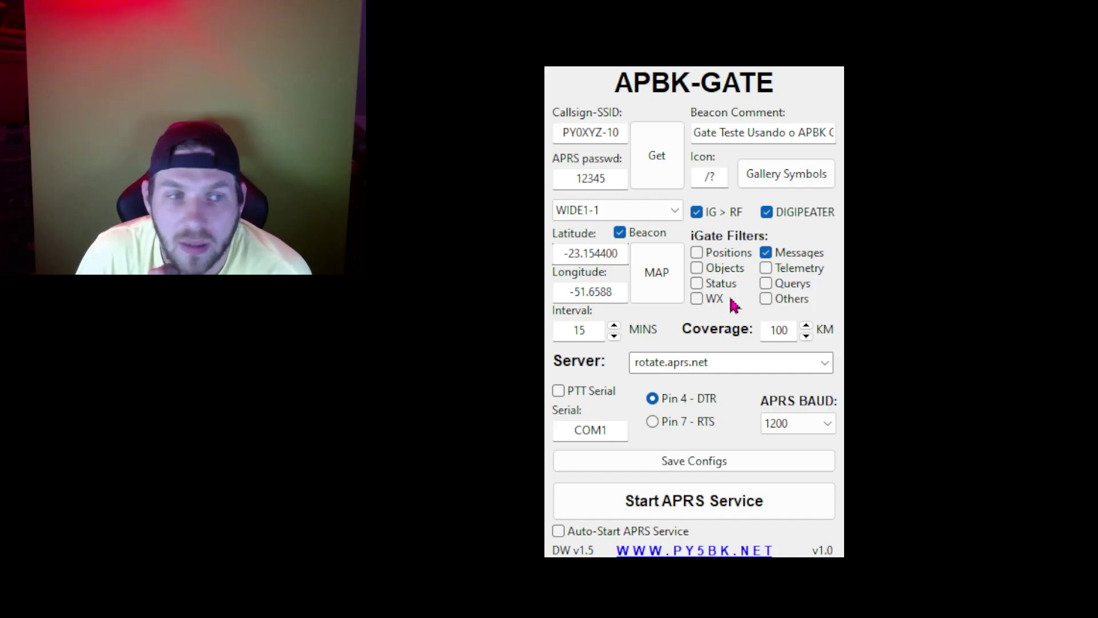
Step: Enable PTT Serial with Pin 7 - RTS and select the serial port entry
{"action": "left_click", "coordinate": [767, 212]}
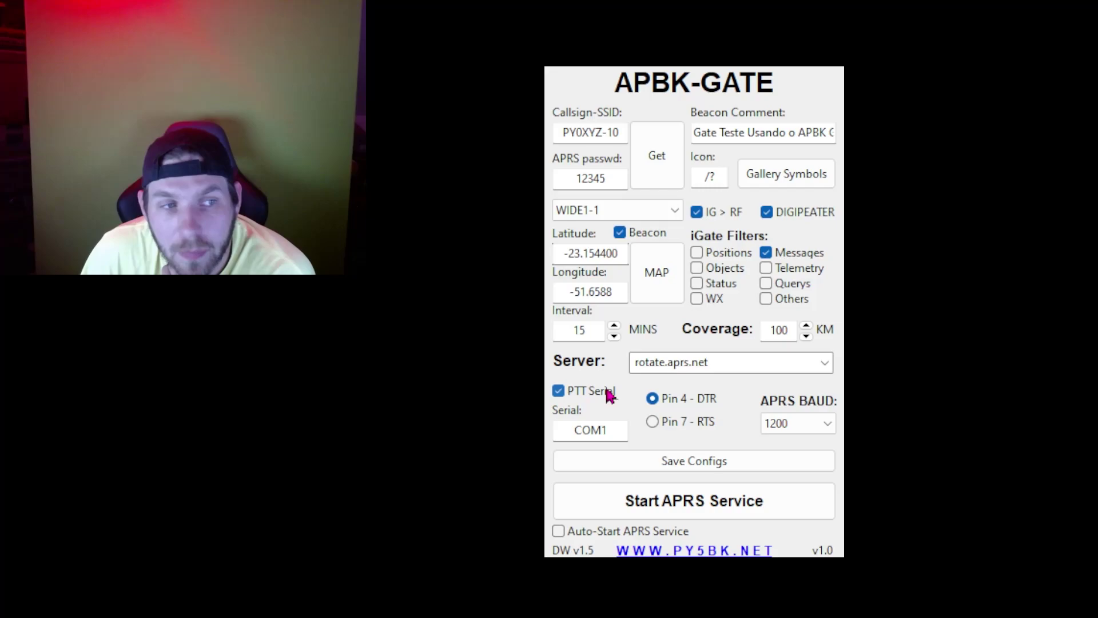
{"action": "left_click", "coordinate": [690, 422]}
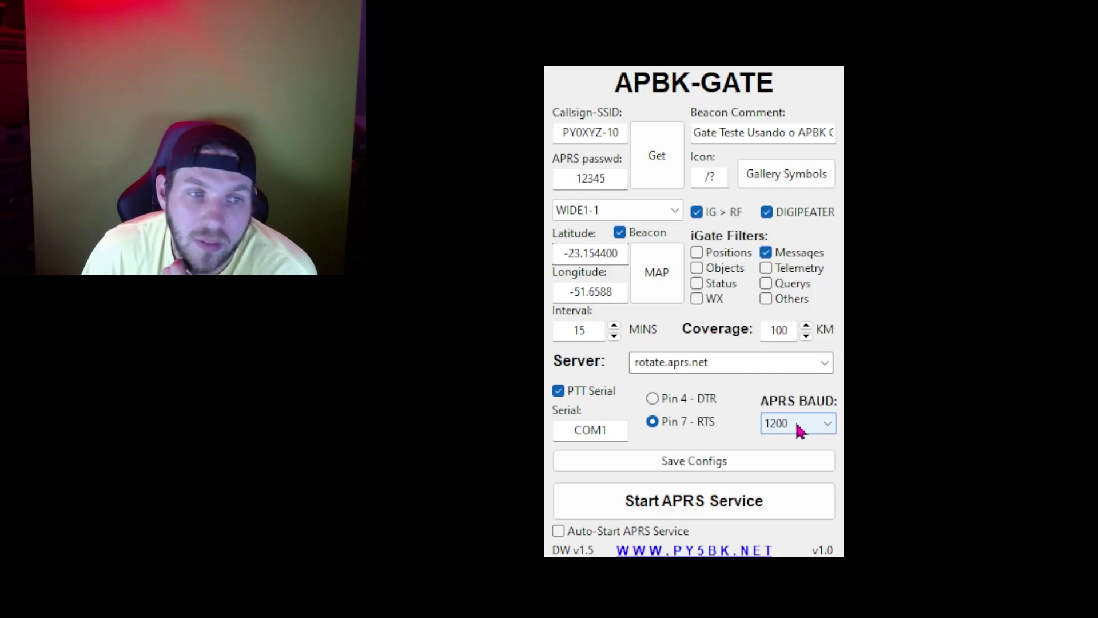
{"action": "double_click", "coordinate": [613, 438]}
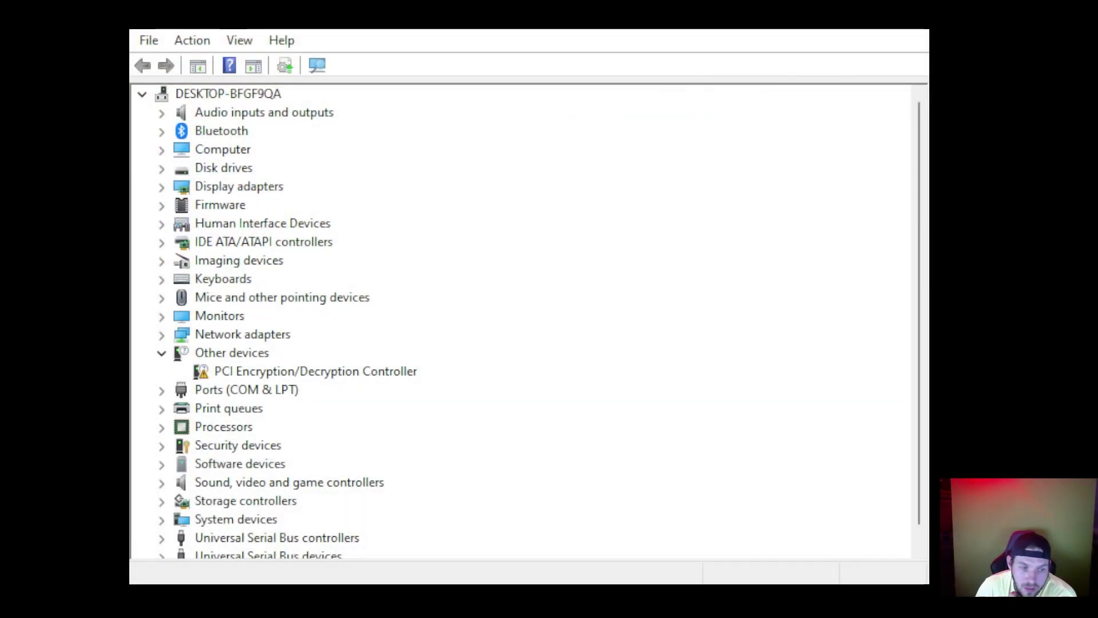
Step: In Device Manager, expand Ports (COM & LPT) and inspect the Silicon Labs Enhanced and Standard COM port entries
{"action": "left_click", "coordinate": [309, 372]}
{"action": "left_click", "coordinate": [169, 391]}
{"action": "left_click", "coordinate": [256, 411]}
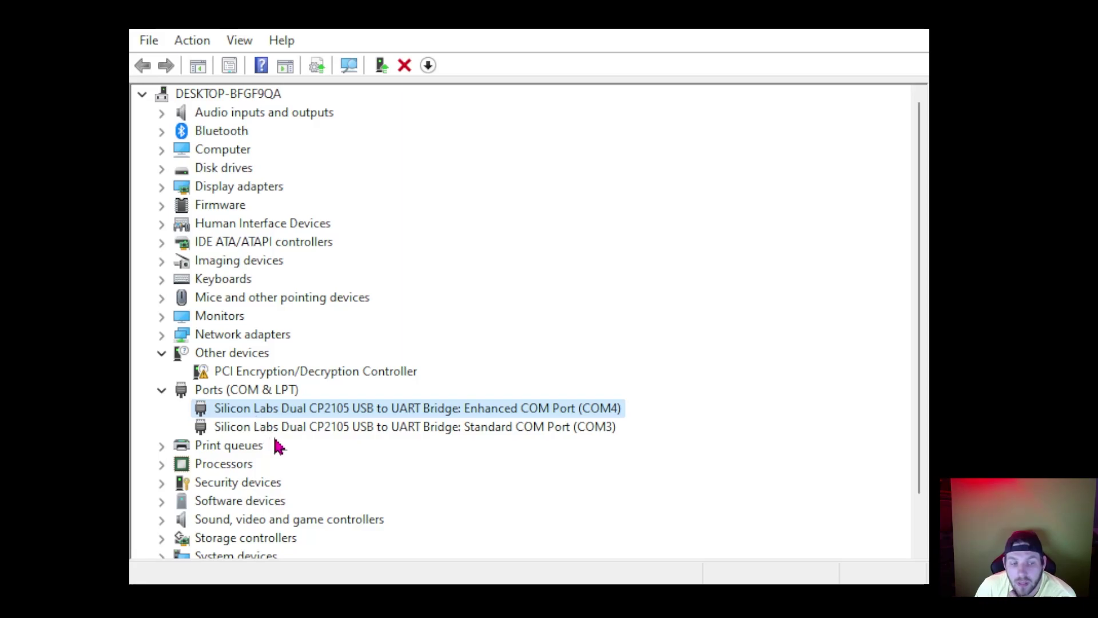
{"action": "left_click", "coordinate": [386, 428]}
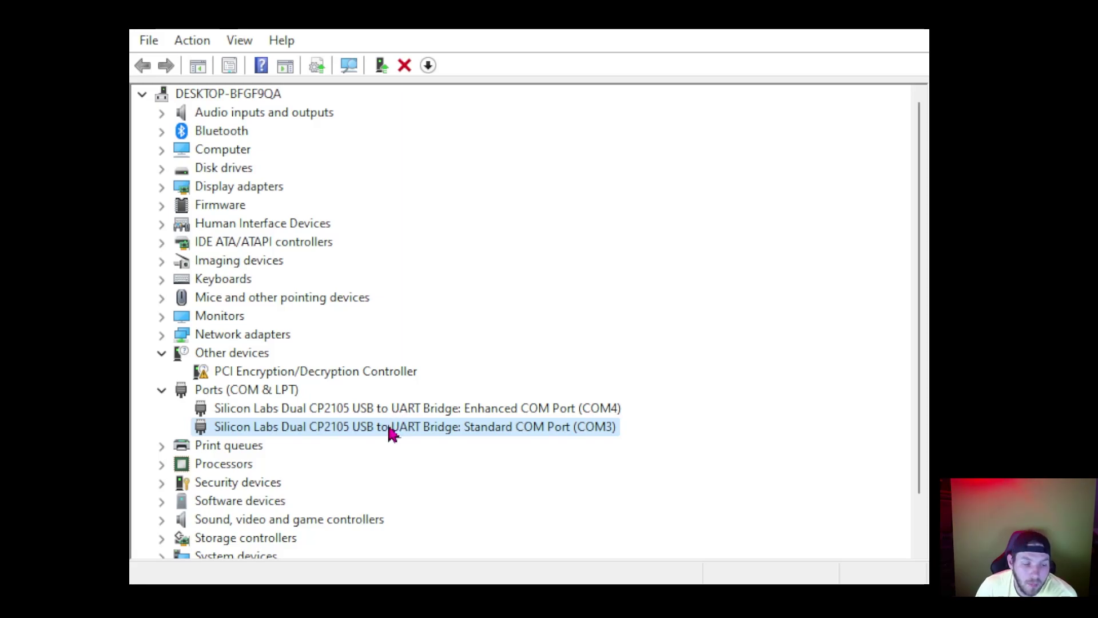
{"action": "left_click", "coordinate": [316, 407]}
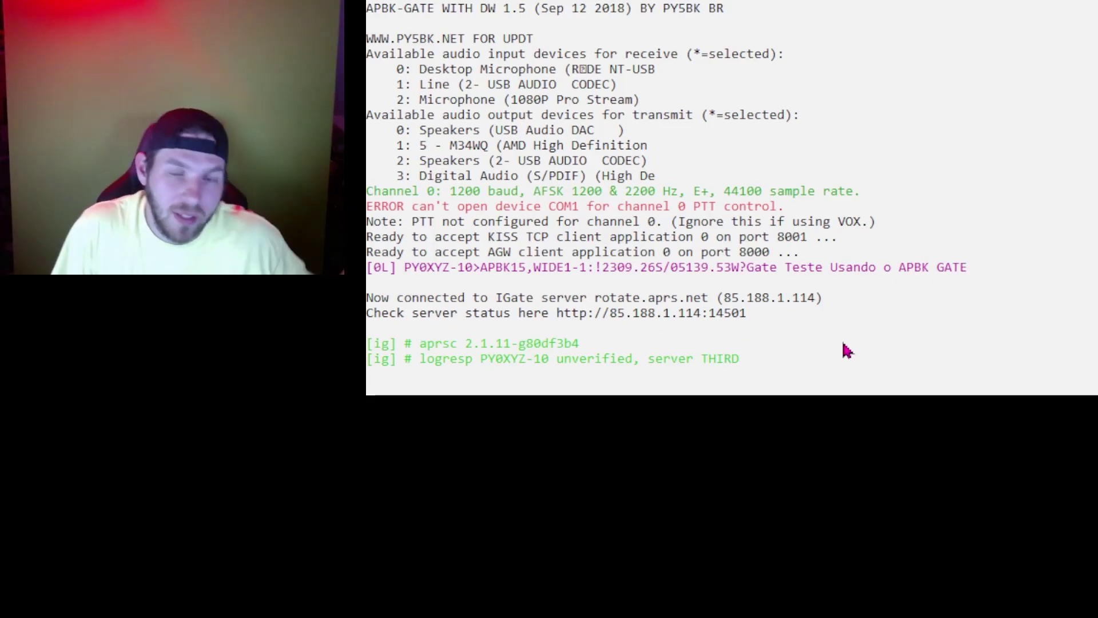
Step: Examine the iGate server connection and login response lines in the APRS service log
{"action": "left_click_drag", "start_coordinate": [778, 363], "coordinate": [367, 347]}
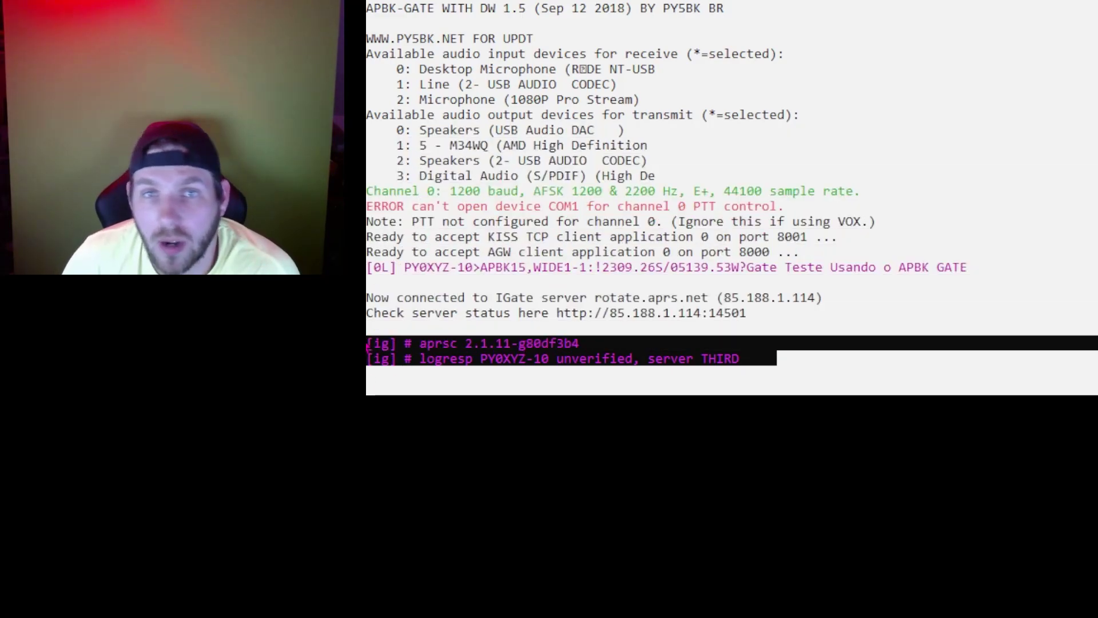
{"action": "left_click_drag", "start_coordinate": [367, 343], "coordinate": [369, 312]}
{"action": "left_click", "coordinate": [820, 318]}
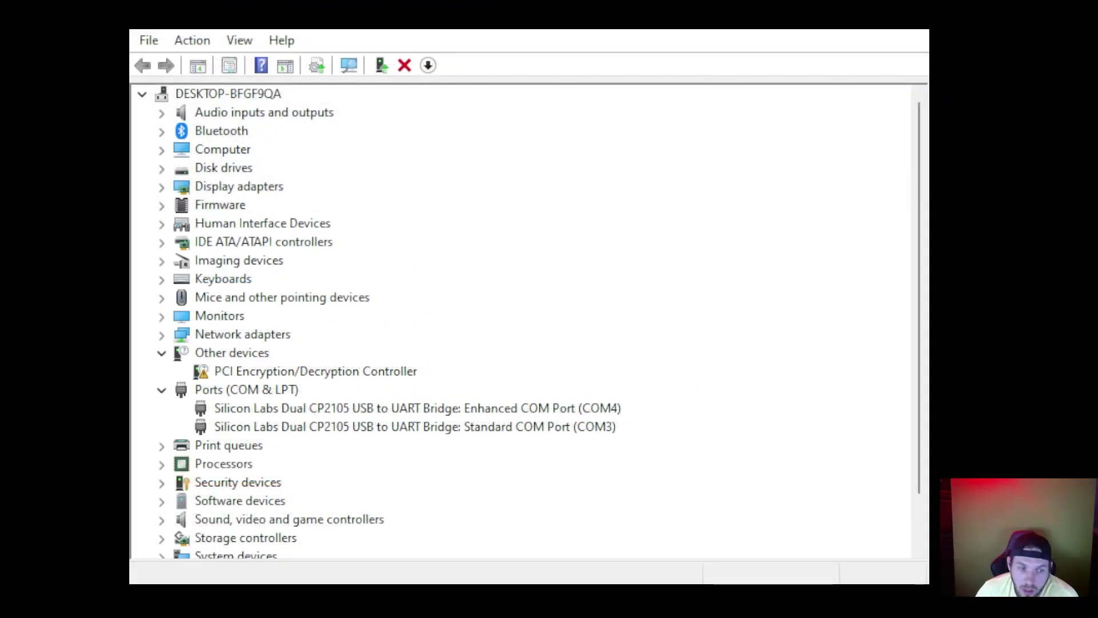
Step: Check the Enhanced COM Port and the Other devices entries in Device Manager for driver problems
{"action": "left_click", "coordinate": [423, 408]}
{"action": "left_click", "coordinate": [234, 354]}
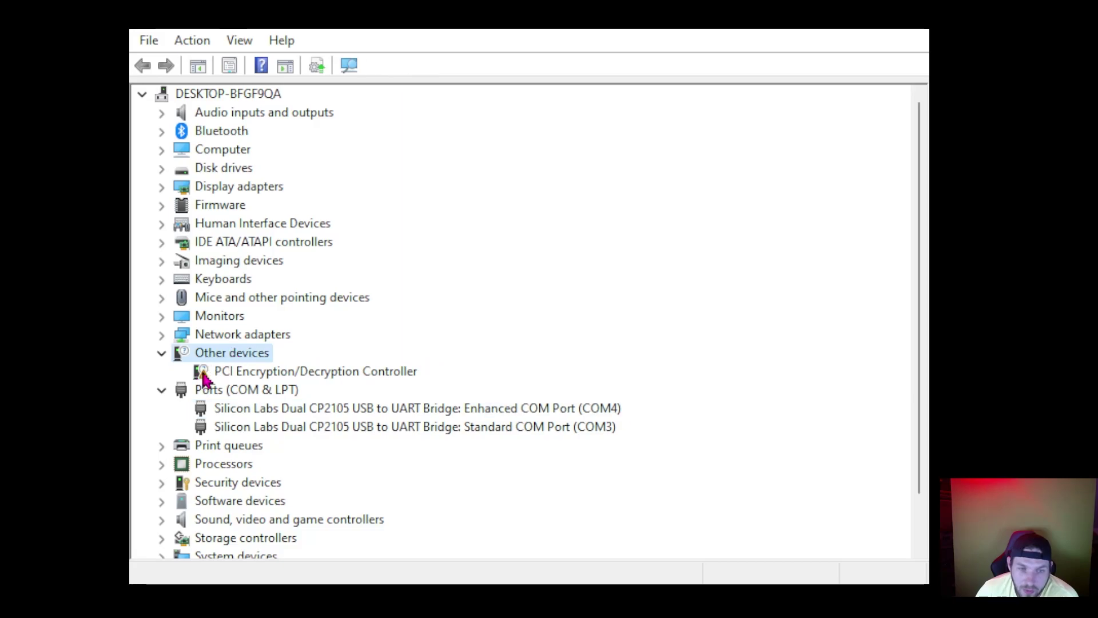
{"action": "left_click", "coordinate": [201, 373]}
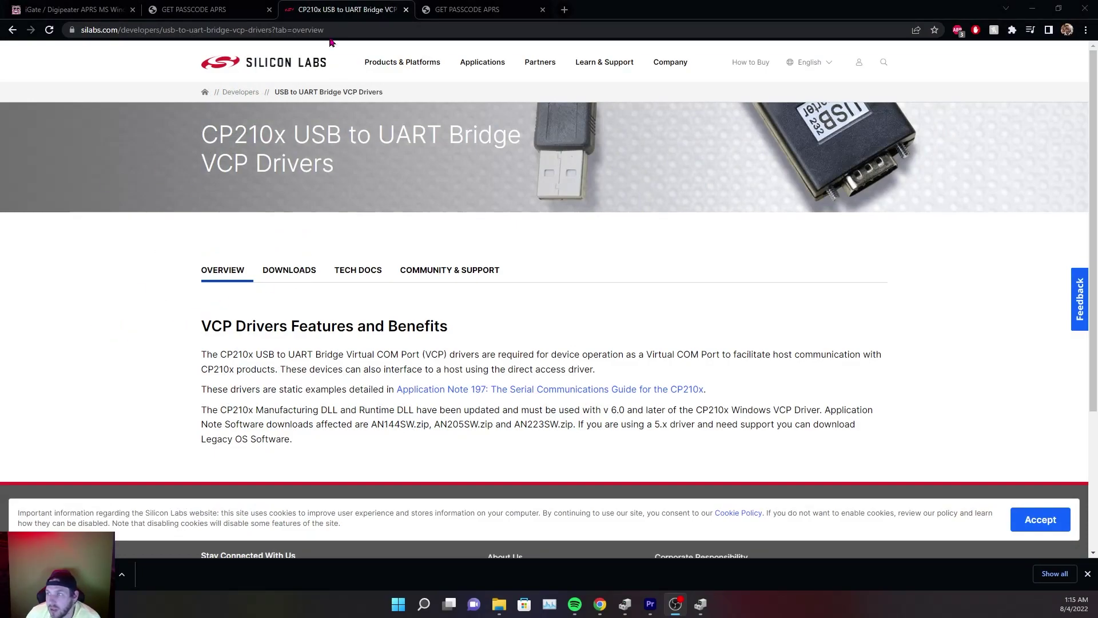
Step: Locate CP210x Windows Drivers among the Silicon Labs VCP downloads, and return to the Enhanced COM Port in Device Manager
{"action": "left_click", "coordinate": [292, 273]}
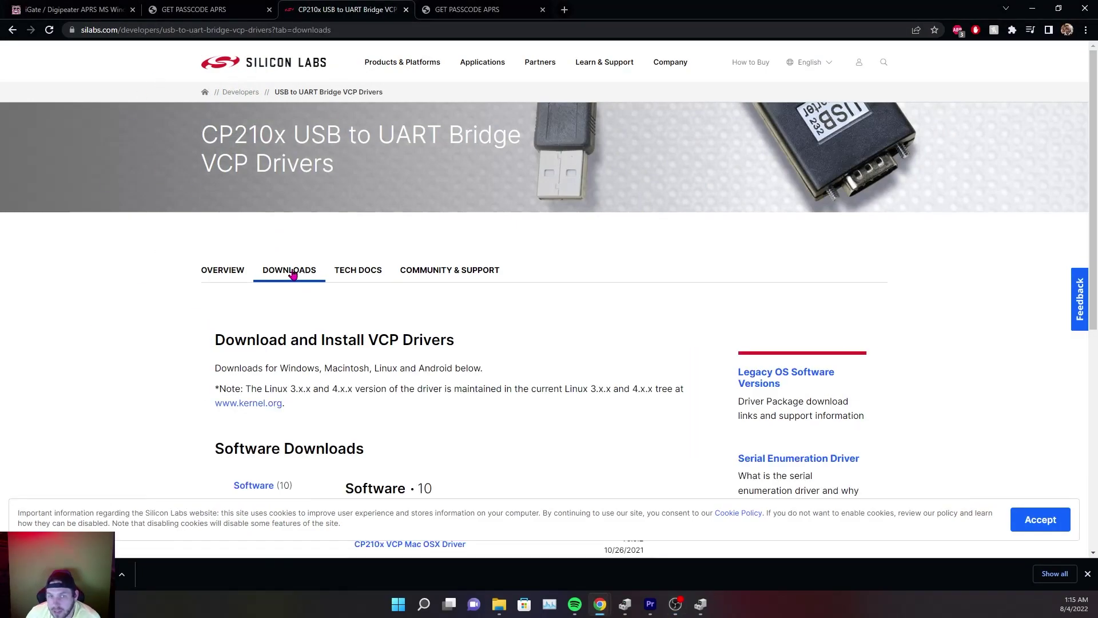
{"action": "scroll", "coordinate": [271, 304], "scroll_direction": "down", "scroll_amount": 4}
{"action": "left_click_drag", "start_coordinate": [294, 352], "coordinate": [350, 342]}
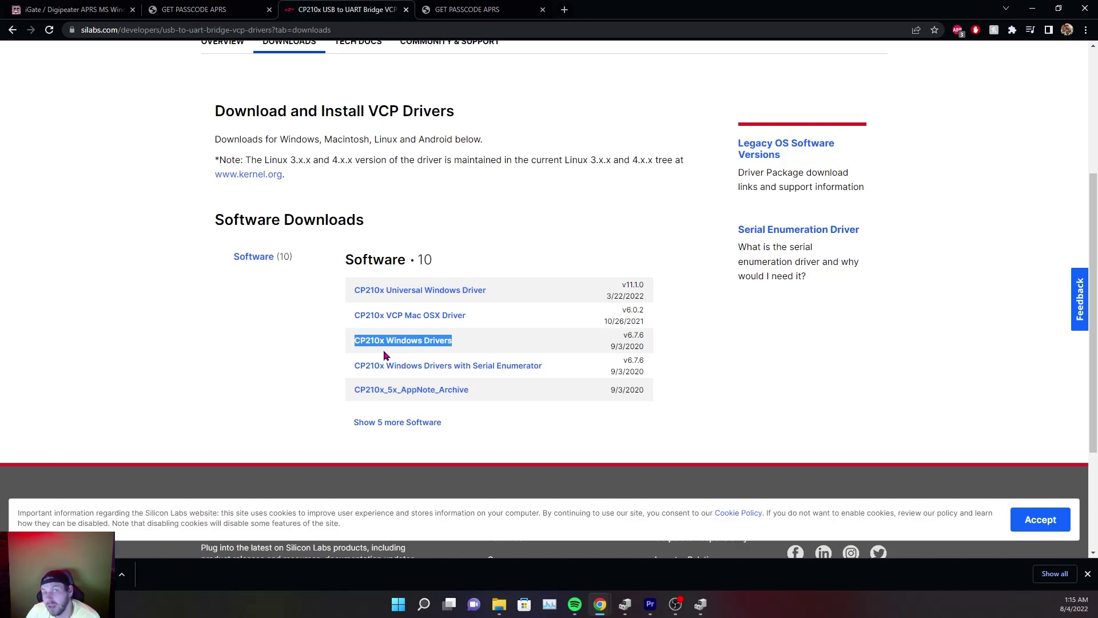
{"action": "key", "text": "alt+Tab"}
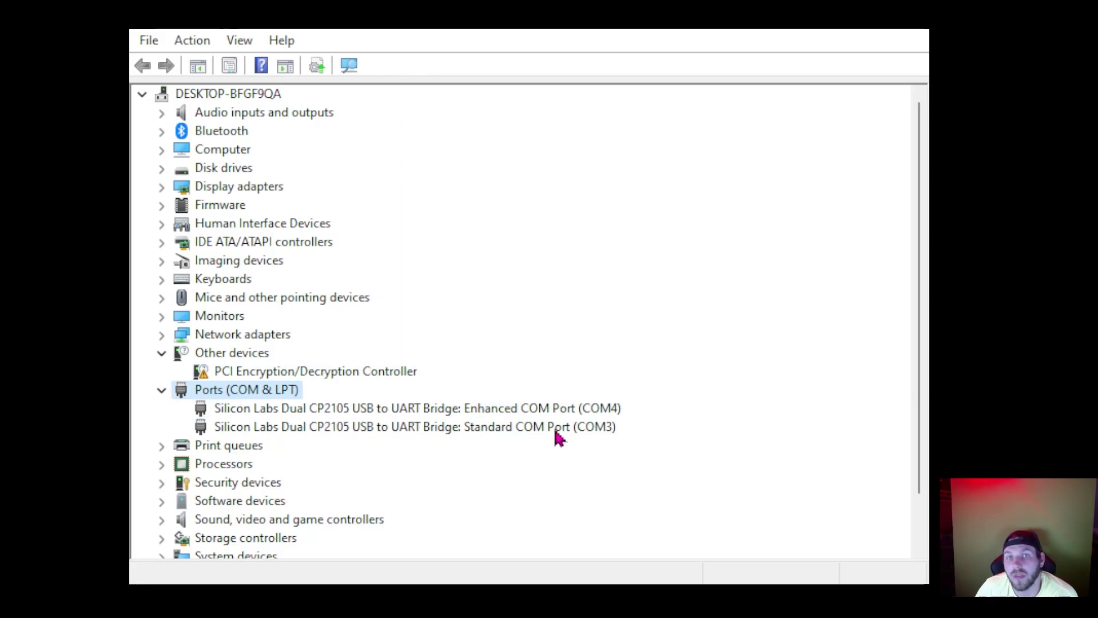
{"action": "left_click", "coordinate": [602, 410]}
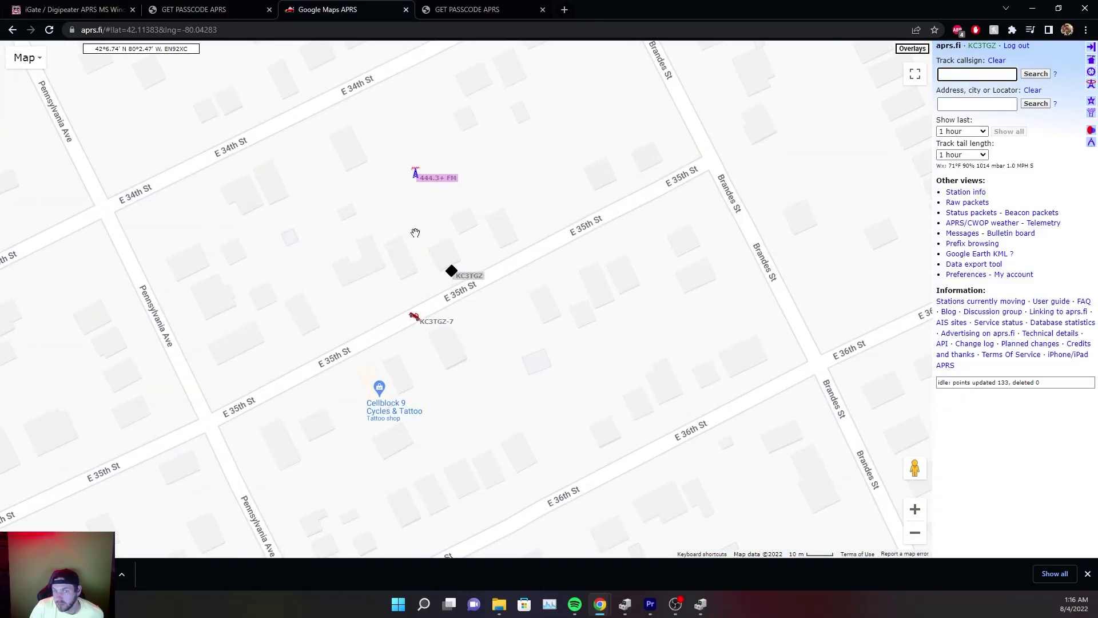
Step: Open the home iGate station's details on the aprs.fi map, examine its beacon comment and software line, and view its surroundings
{"action": "left_click", "coordinate": [451, 276]}
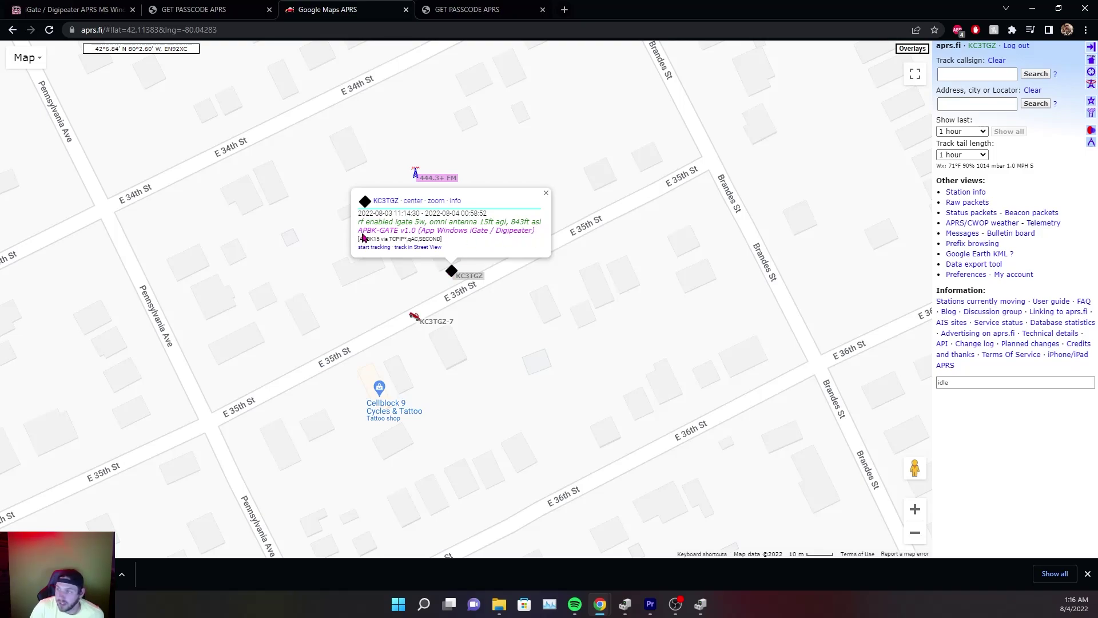
{"action": "left_click_drag", "start_coordinate": [360, 232], "coordinate": [550, 237]}
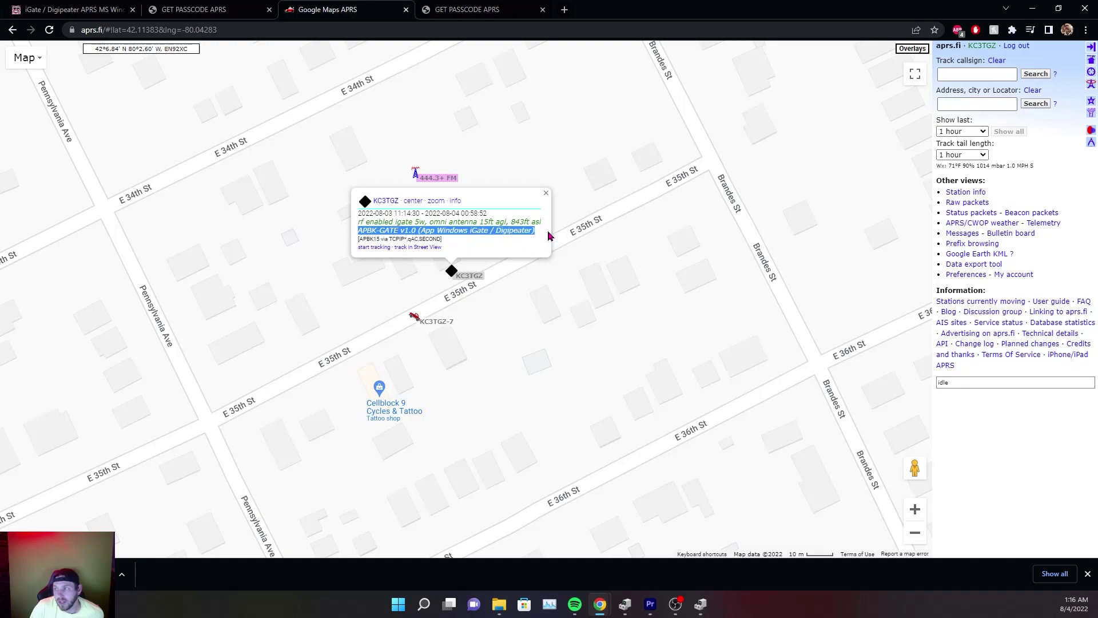
{"action": "left_click", "coordinate": [528, 223]}
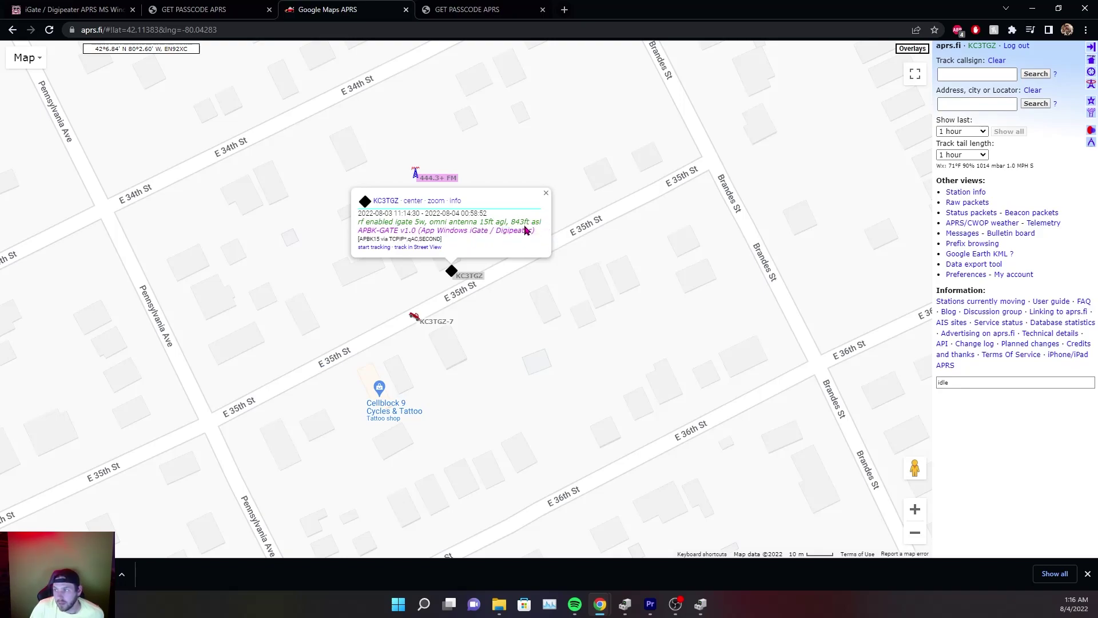
{"action": "double_click", "coordinate": [501, 222]}
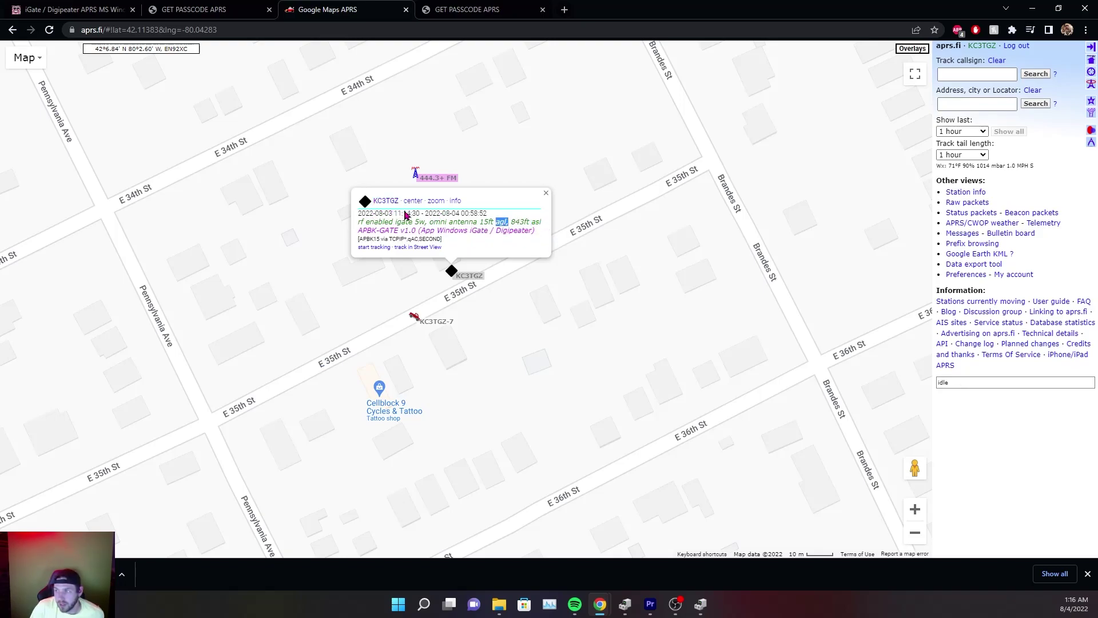
{"action": "left_click", "coordinate": [515, 306]}
{"action": "scroll", "coordinate": [516, 254], "scroll_direction": "down", "scroll_amount": 3}
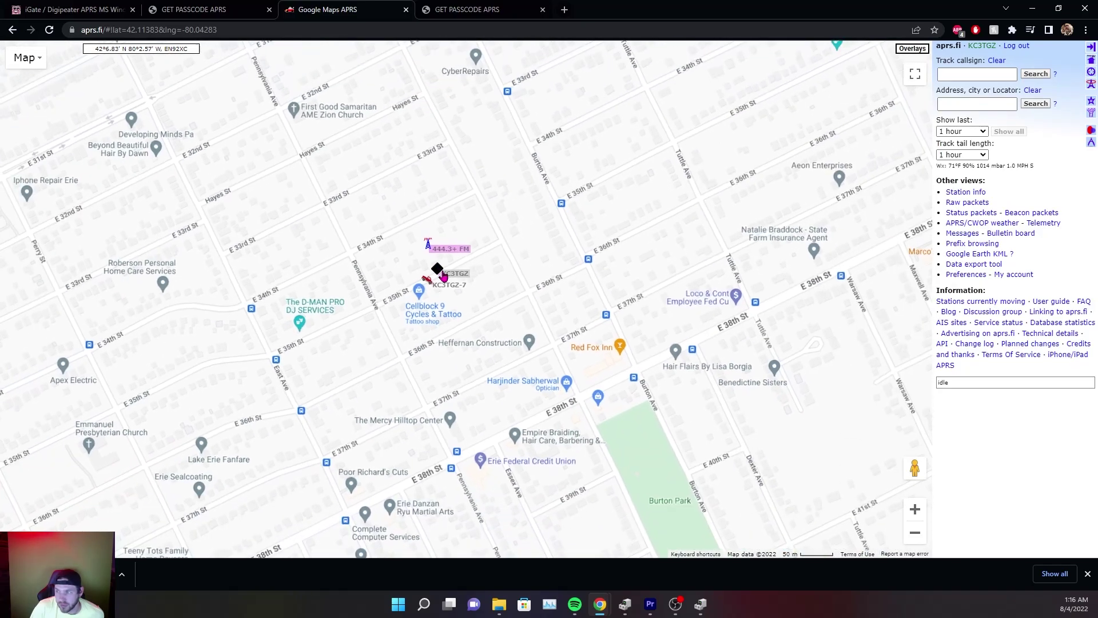
{"action": "scroll", "coordinate": [516, 253], "scroll_direction": "up", "scroll_amount": 2}
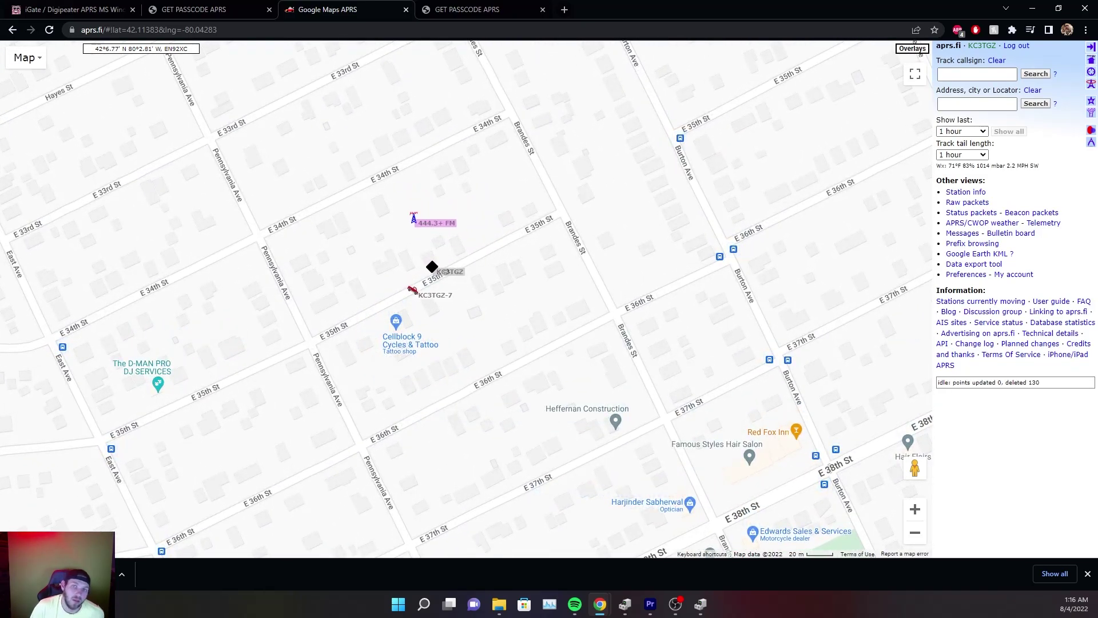